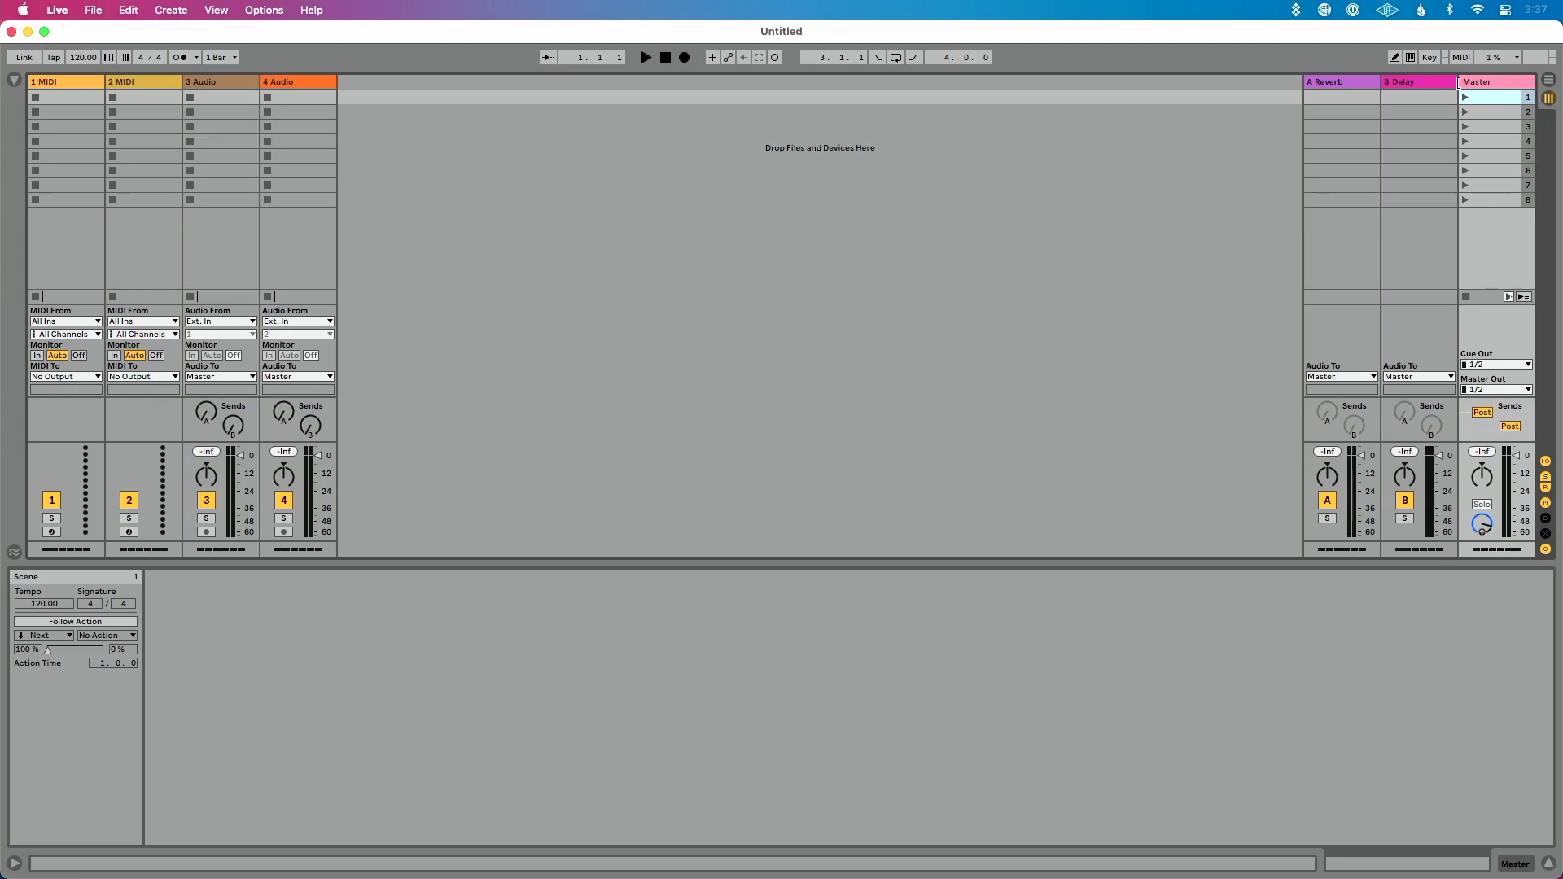
Step: Widen the Master column to show each scene's 120.00 tempo and 4/4 signature
drag(1461, 82, 1412, 80)
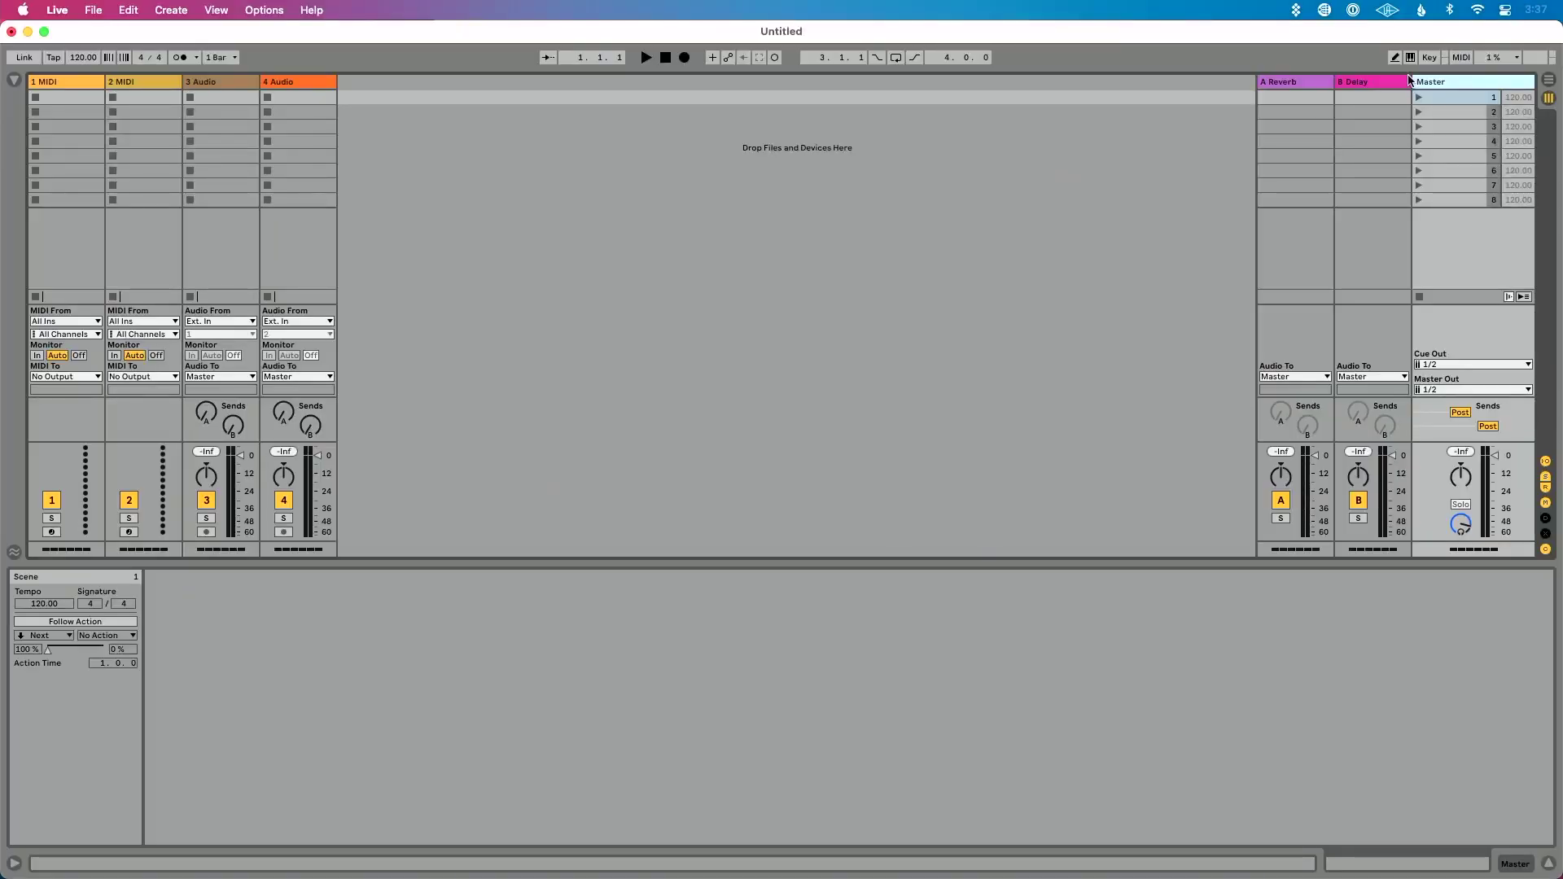
drag(1411, 79, 1352, 80)
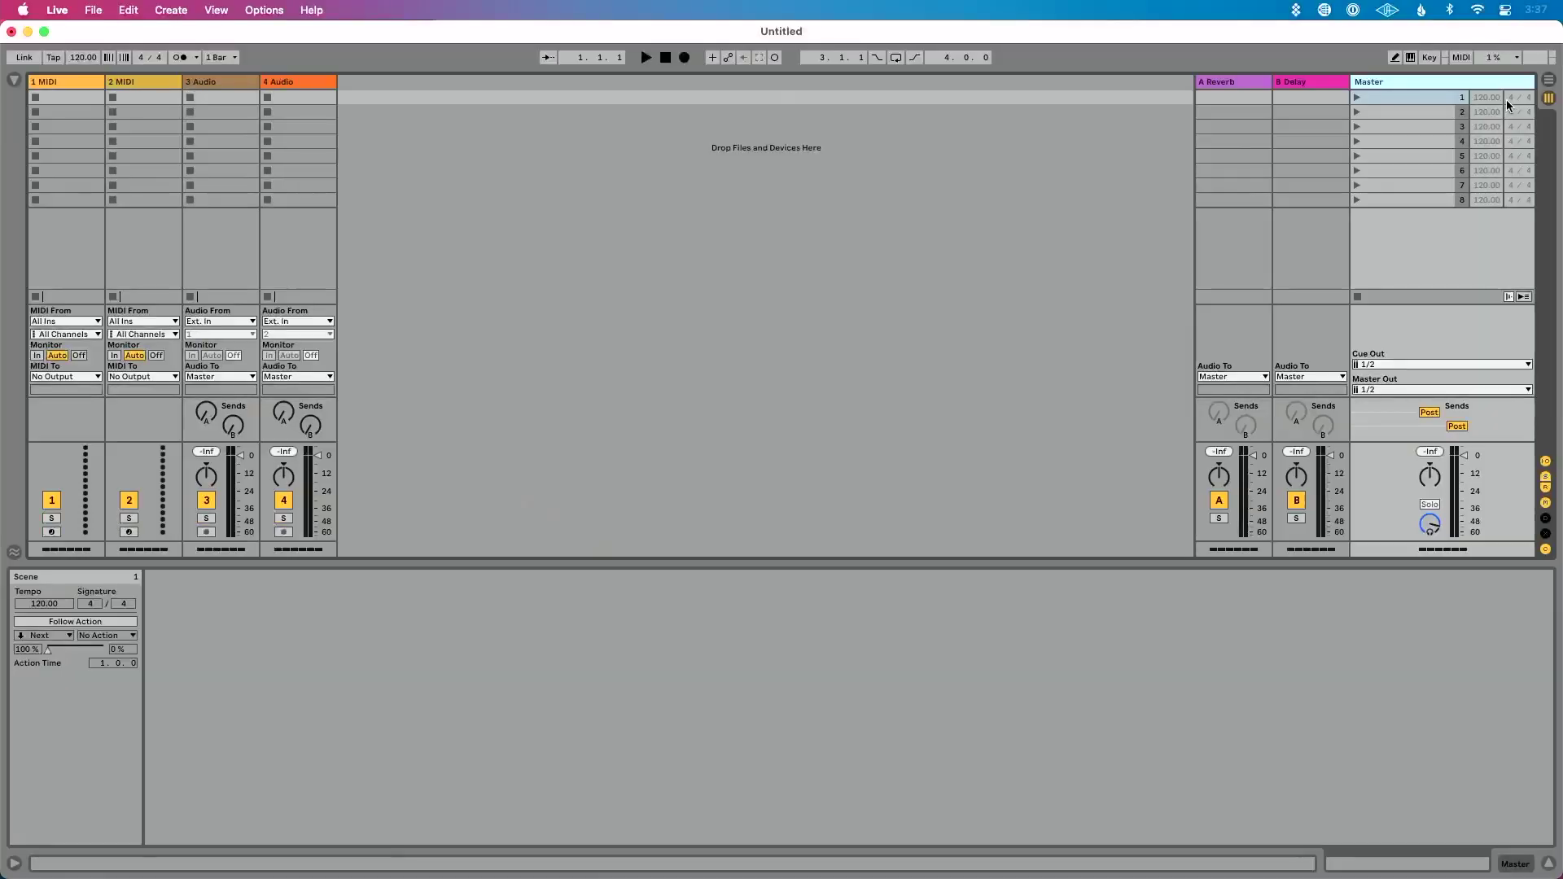
Step: Set scene 1's tempo to 95, keeping it in 4/4
click(1493, 96)
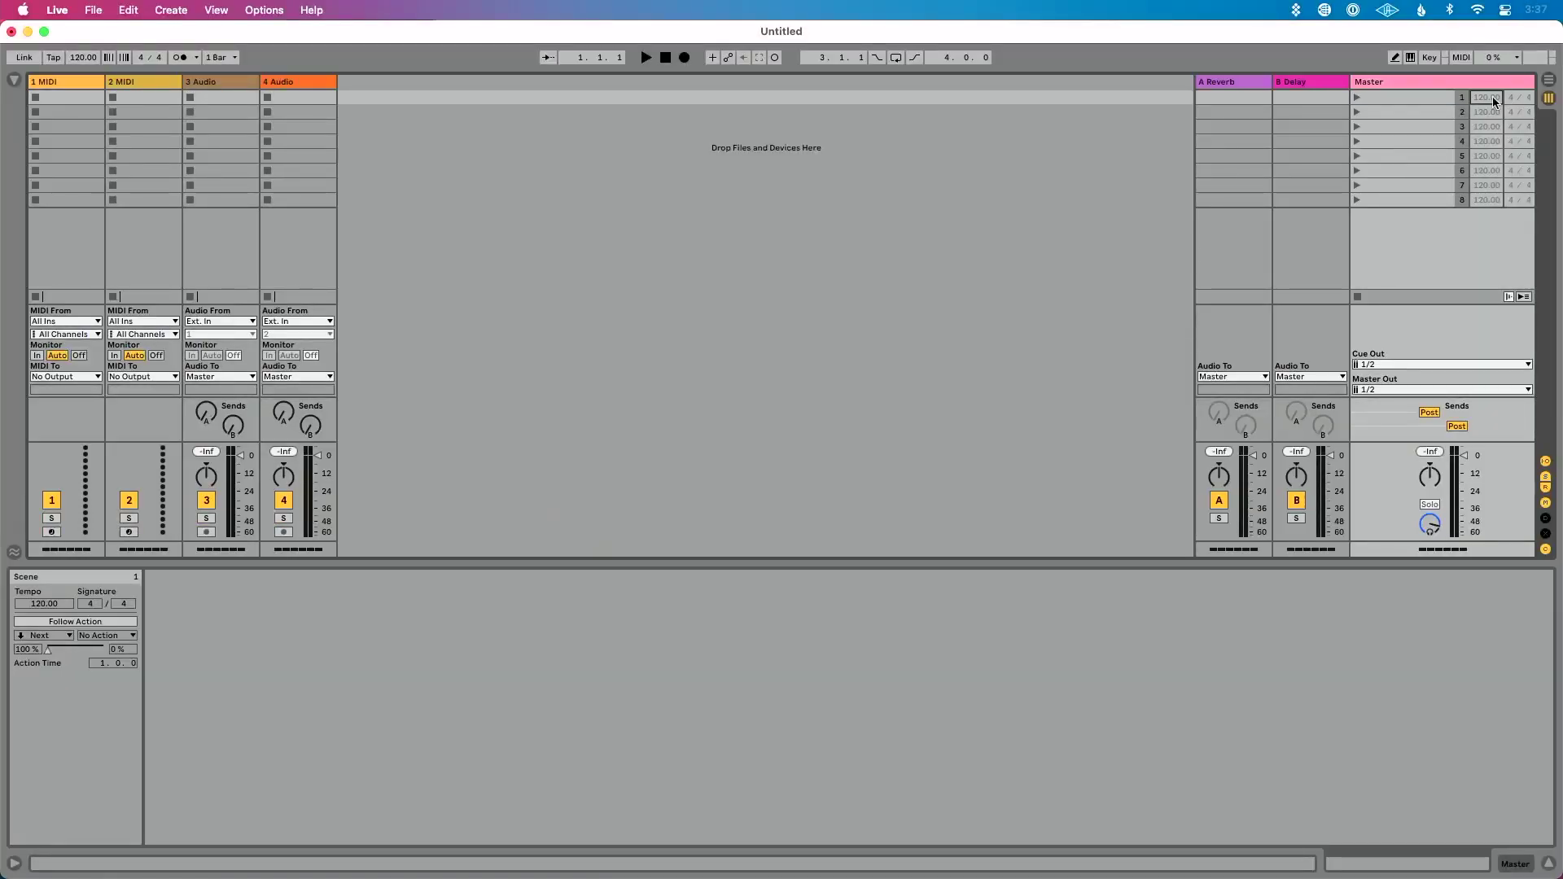
text(95)
key(Return)
click(1511, 97)
Step: Set scene 2's tempo to 78 and its time signature to 6/4
click(1496, 112)
text(78)
key(Return)
click(1511, 112)
text(6)
key(Return)
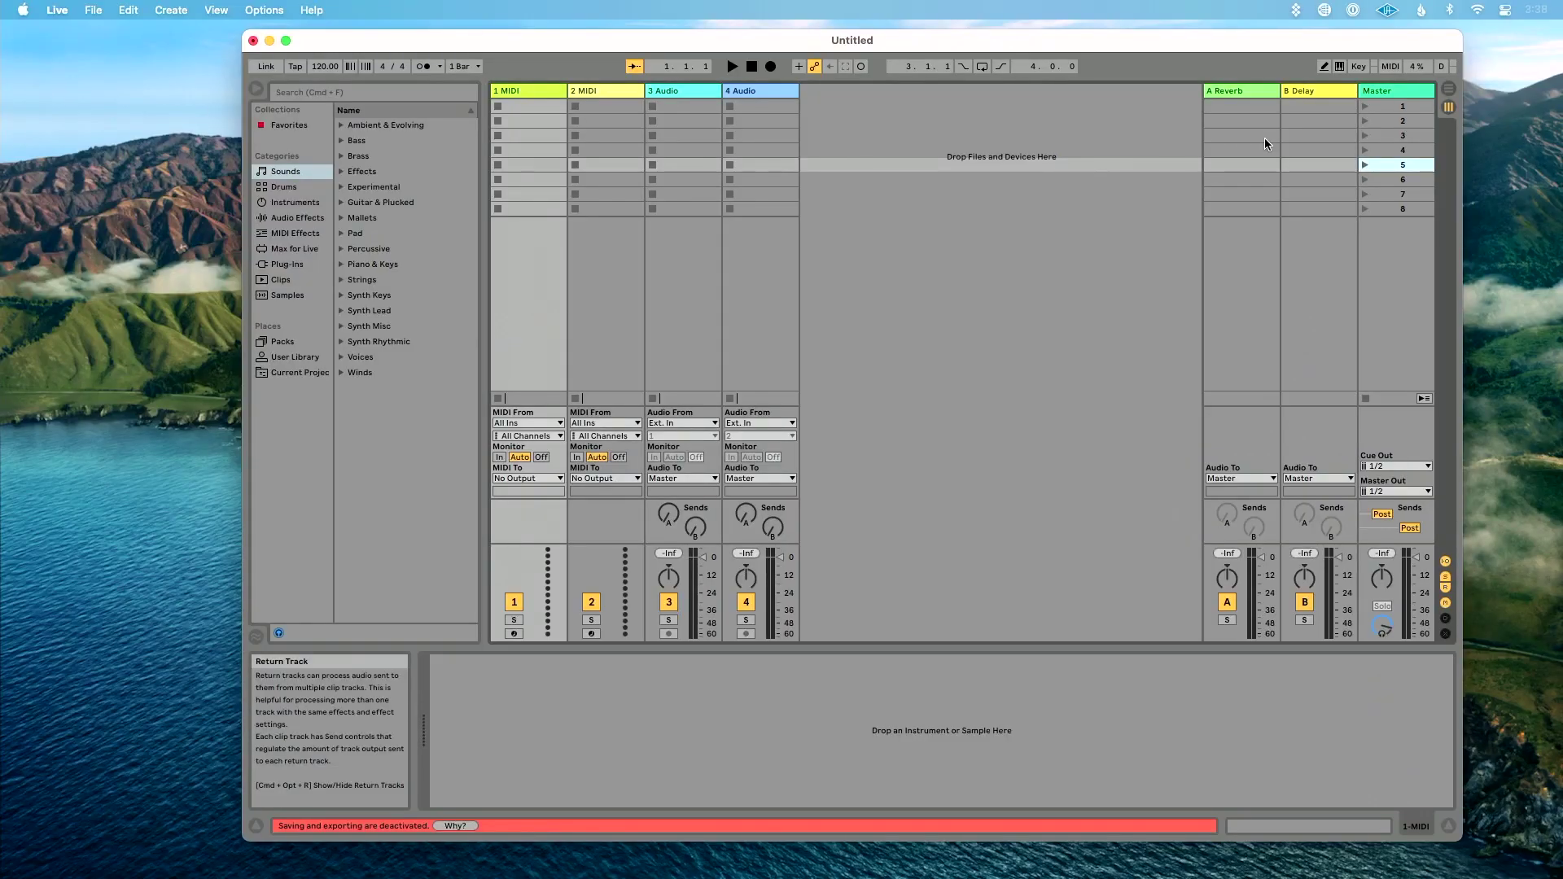
click(1393, 109)
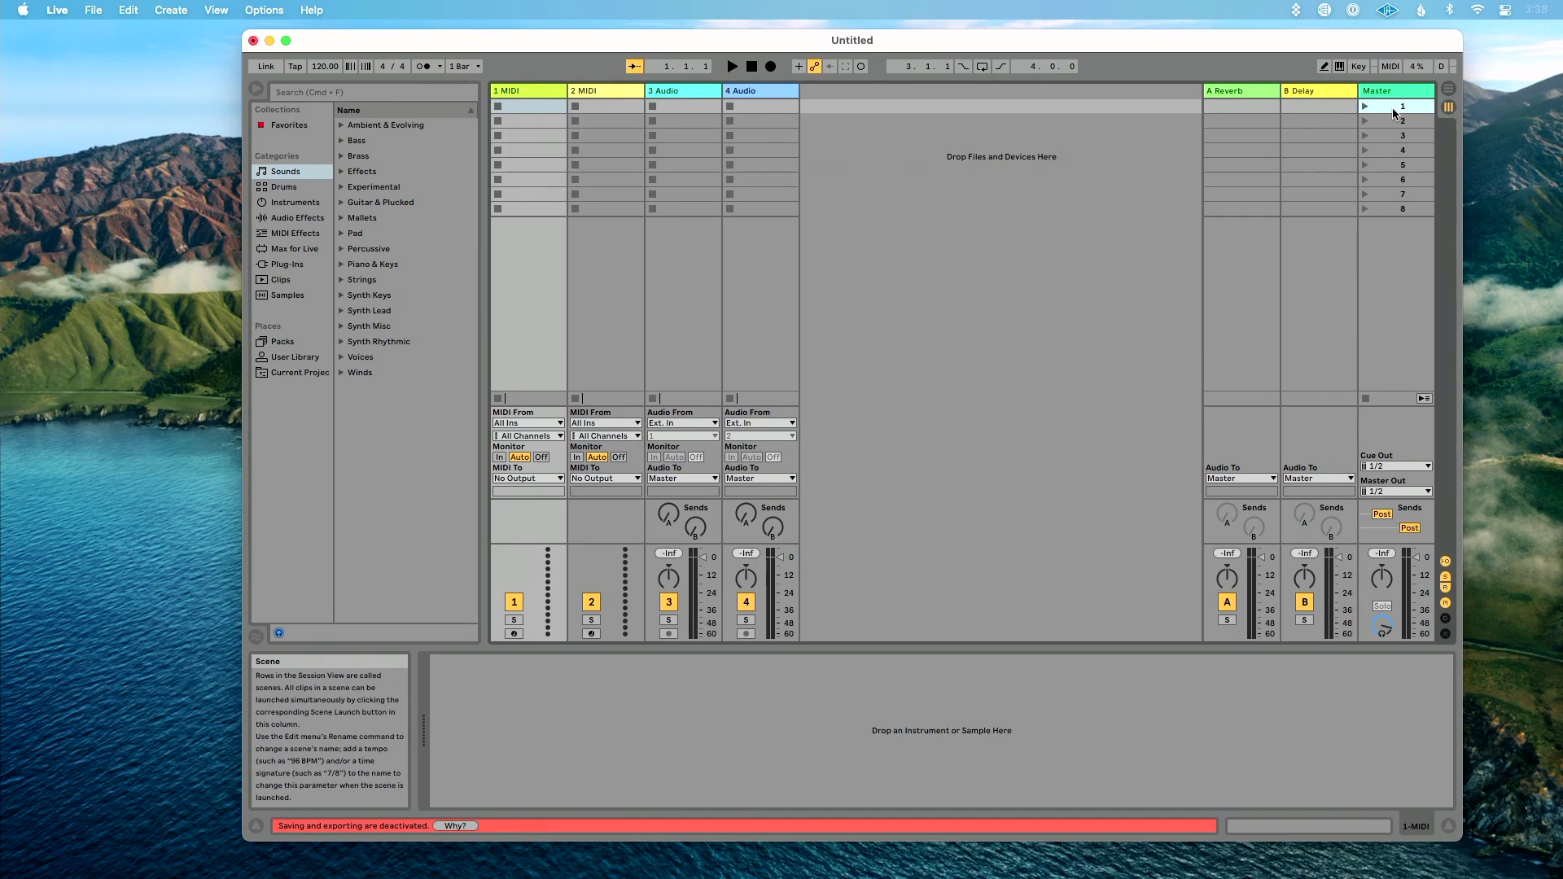
right_click(1394, 111)
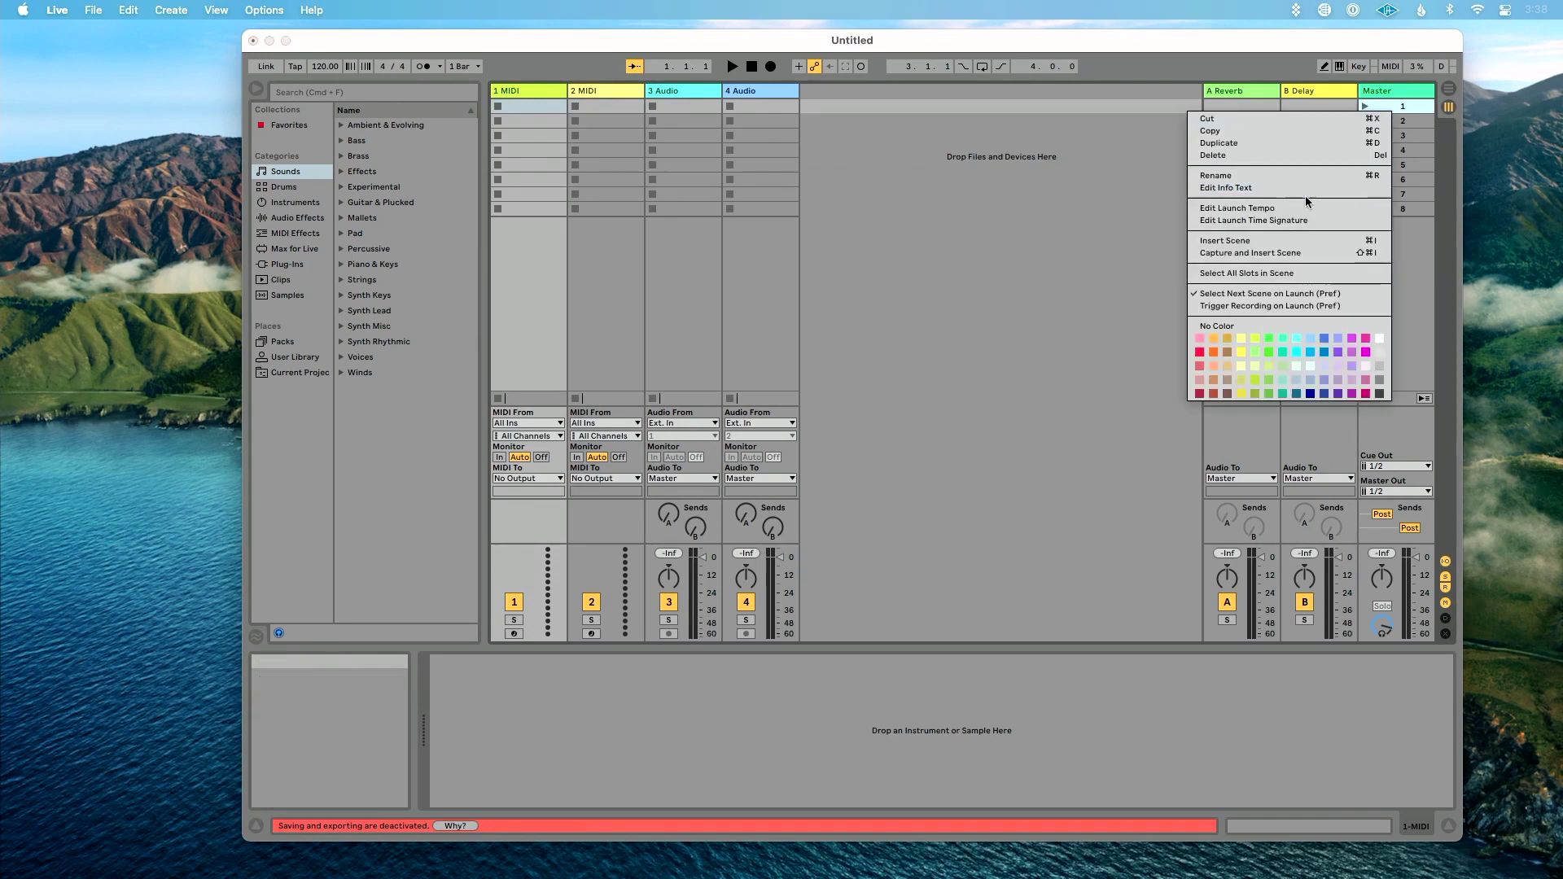
click(1411, 112)
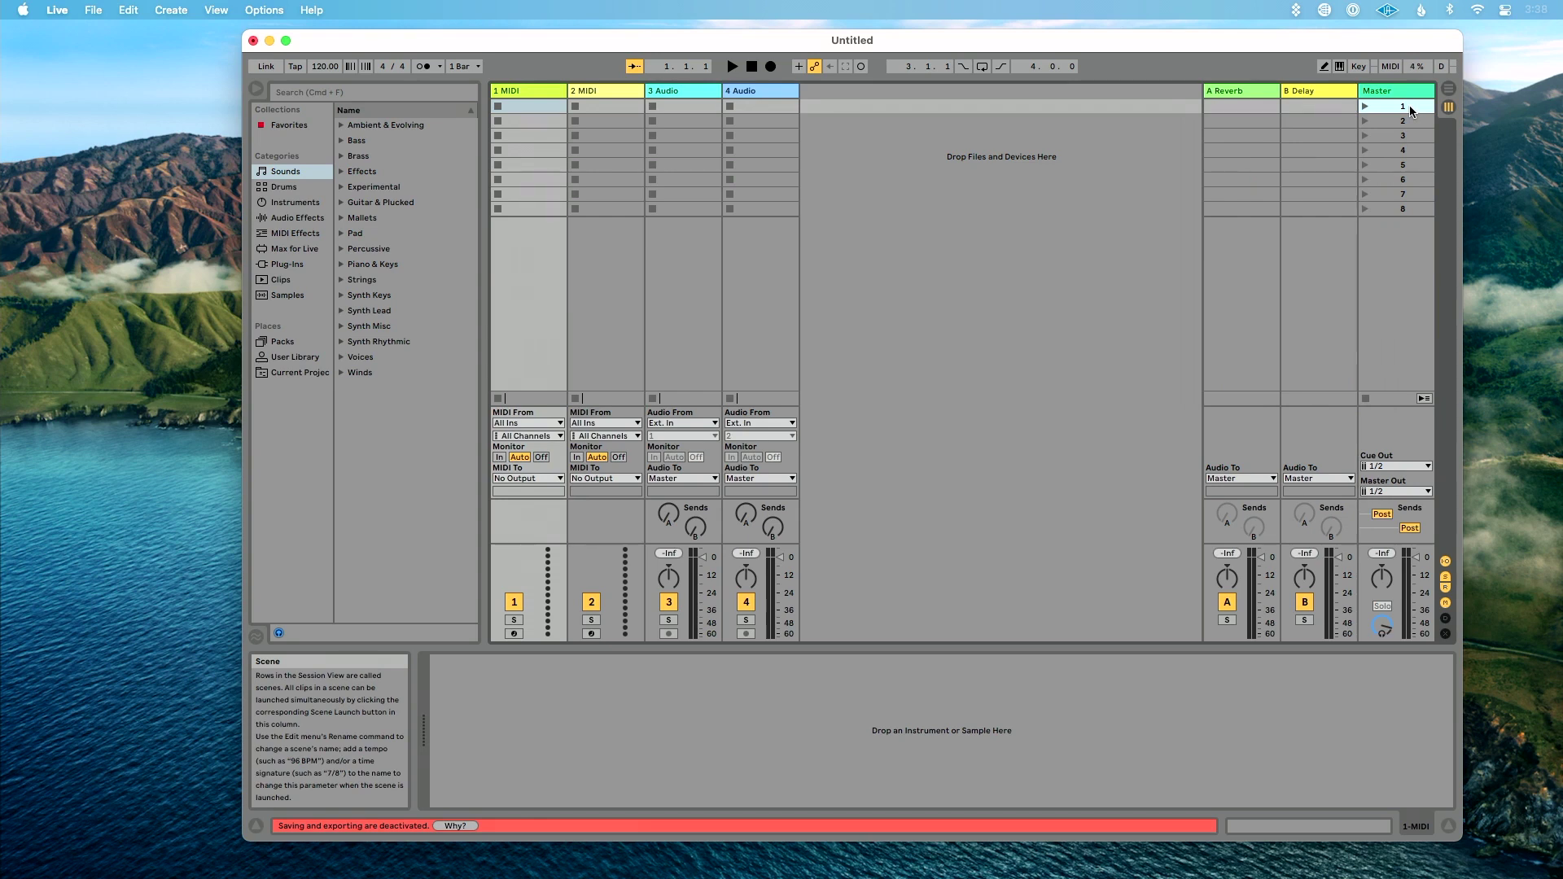
key(super+r)
text(120 bpm 4/4)
key(Return)
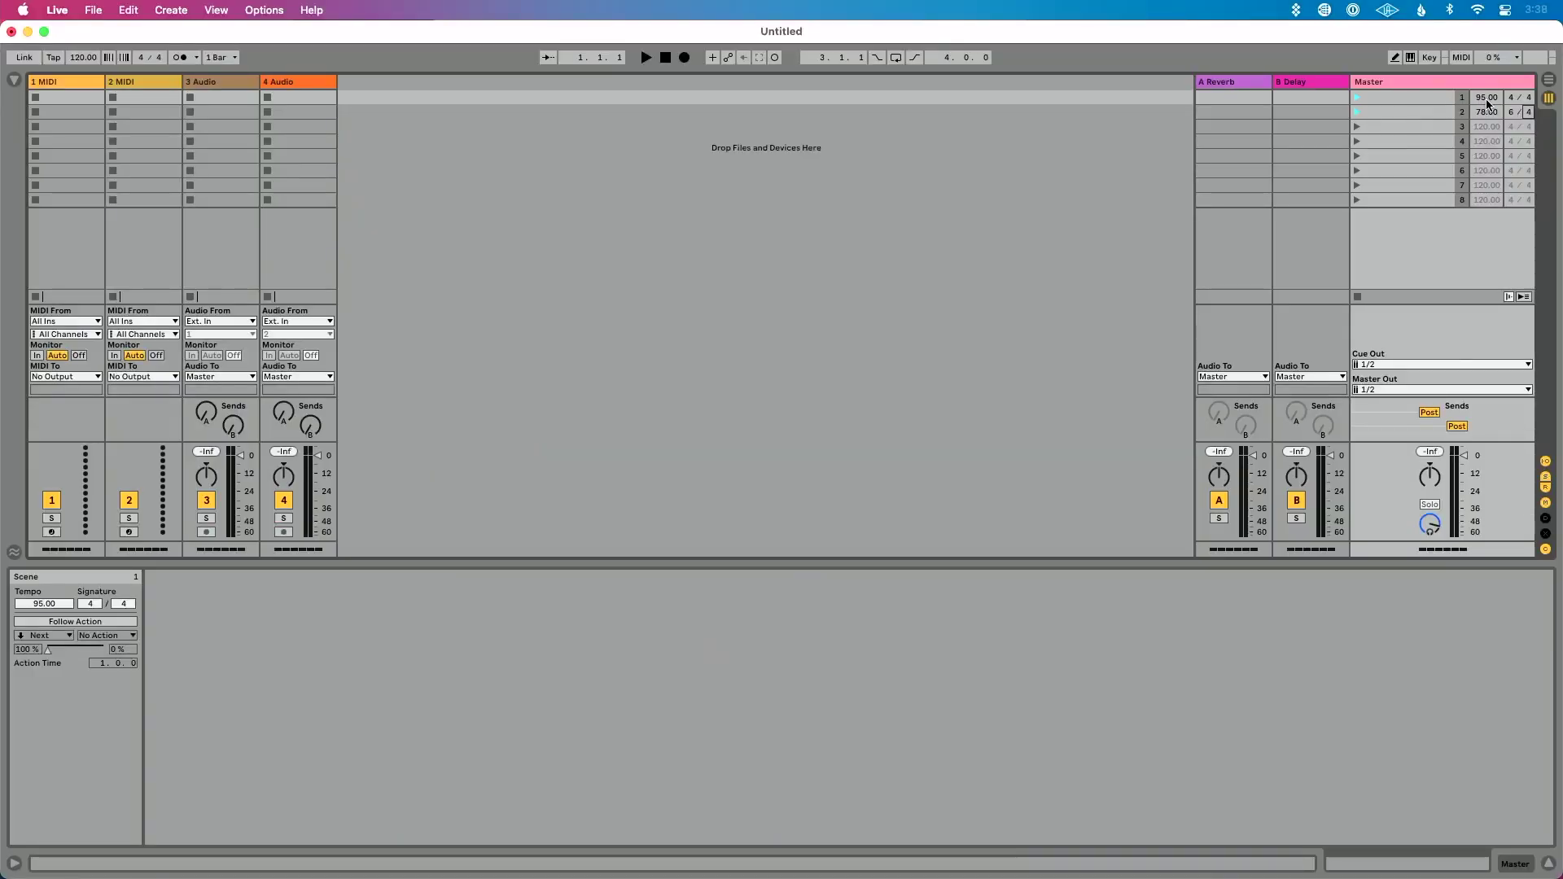
Step: Delete the 4 Audio, 2 MIDI and 3 Audio tracks, leaving only 1 MIDI
click(1500, 101)
click(143, 81)
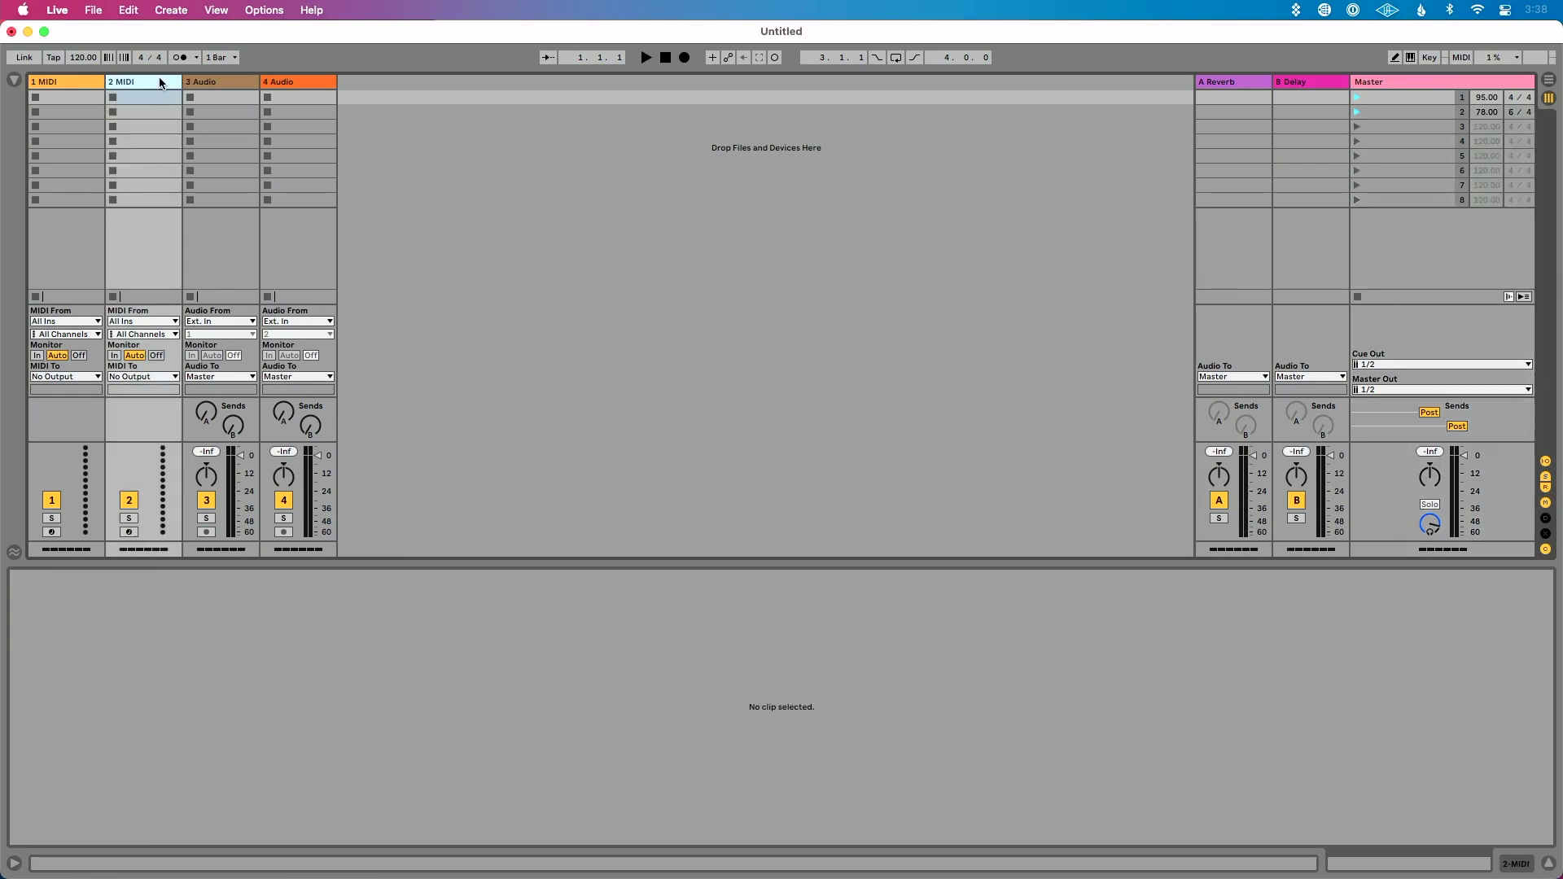
click(280, 81)
key(Delete)
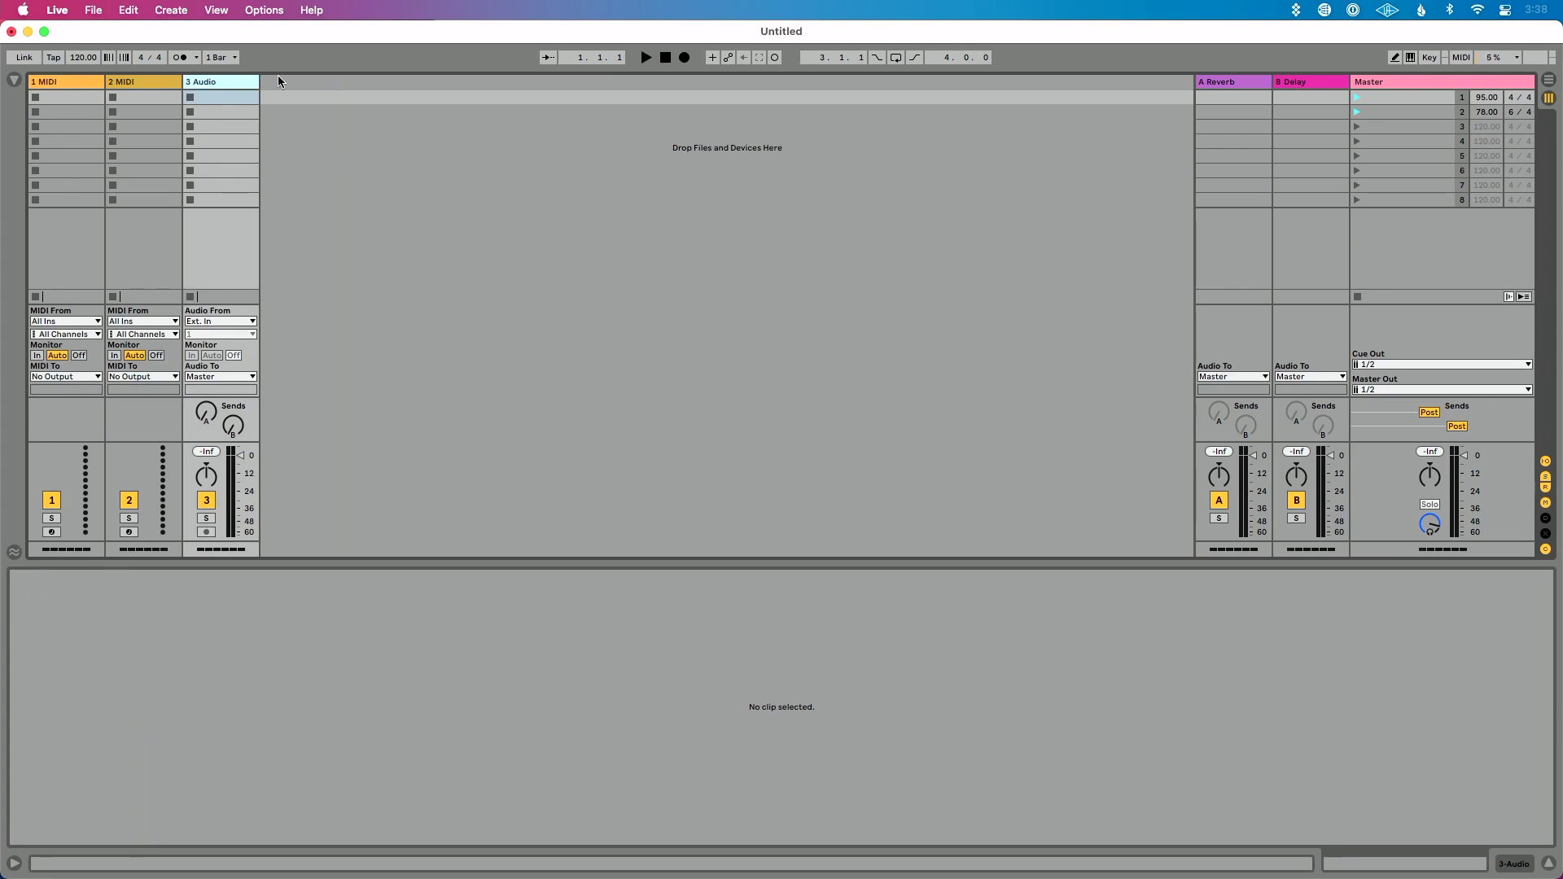
shift+click(162, 80)
key(Delete)
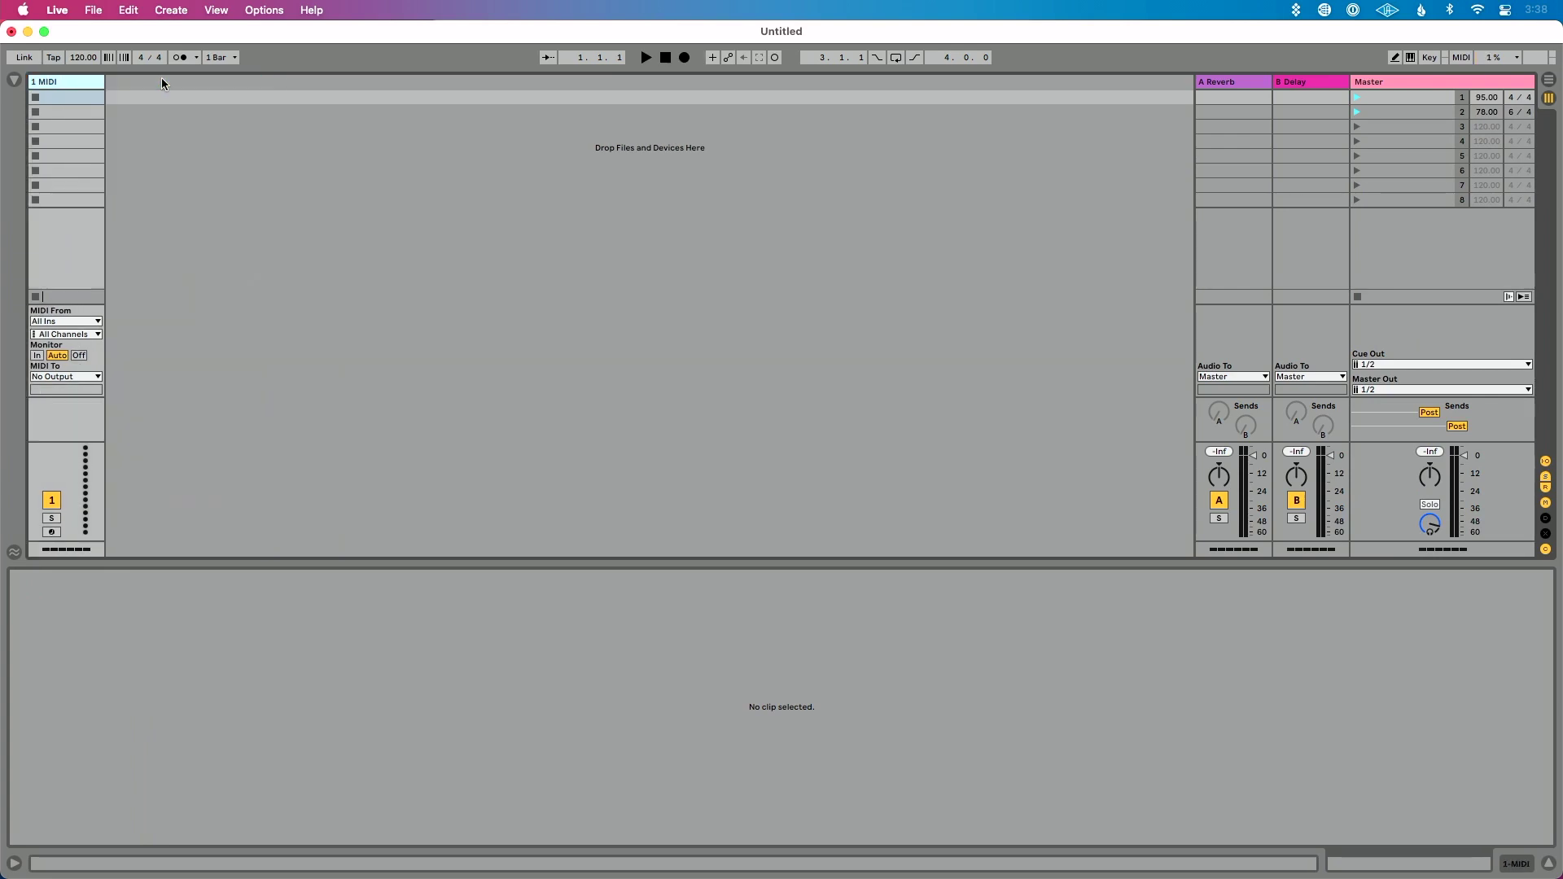
Step: Create empty one-bar MIDI clips in slots 1–4 of the 1 MIDI track
double_click(75, 96)
double_click(78, 112)
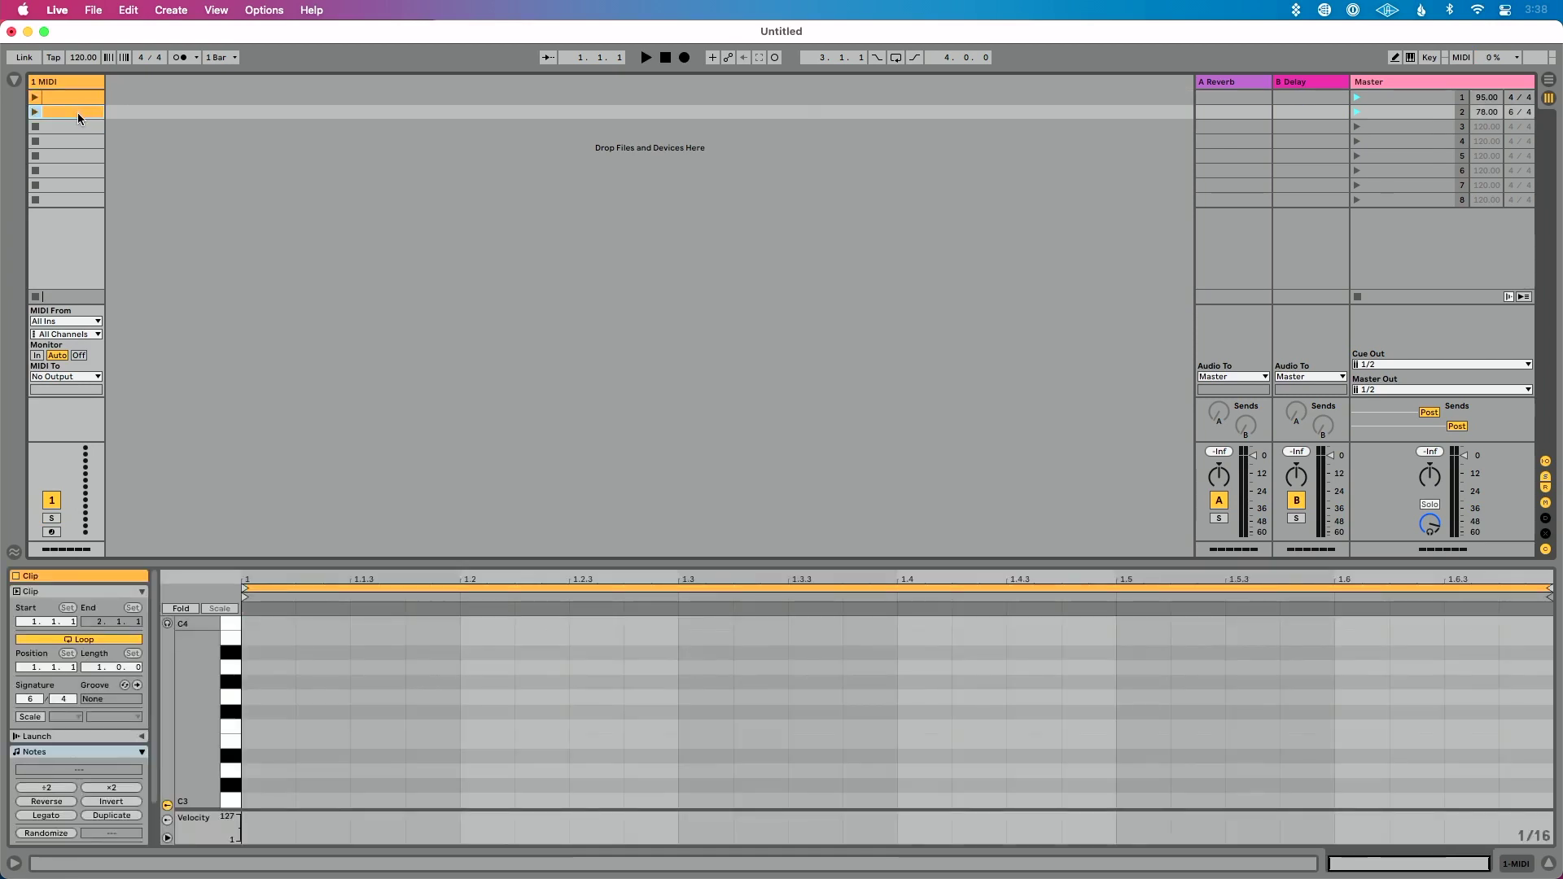
double_click(76, 127)
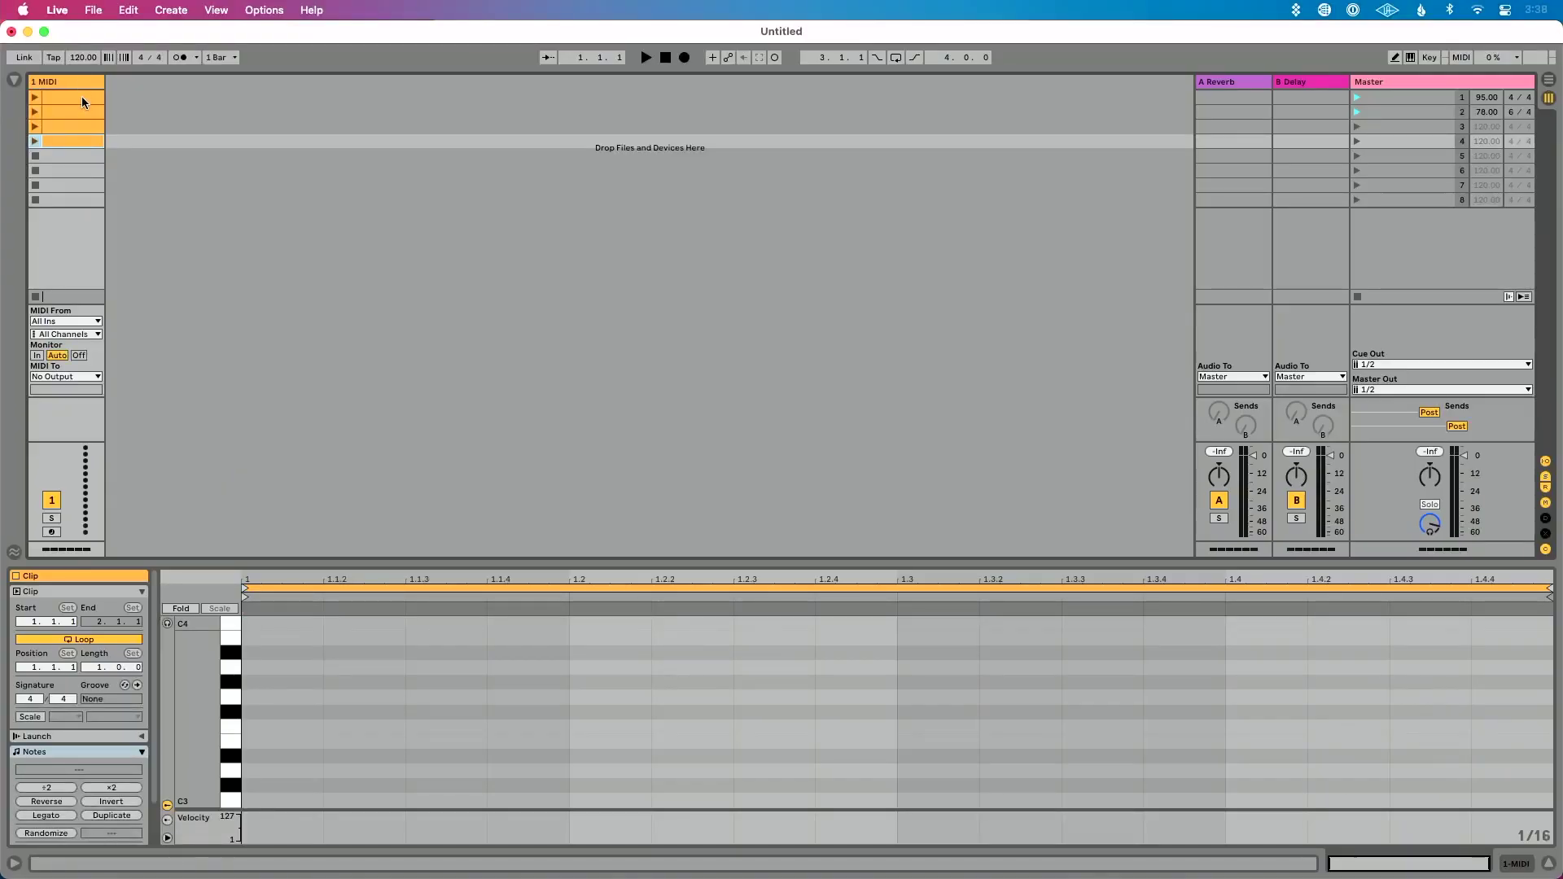
click(1406, 98)
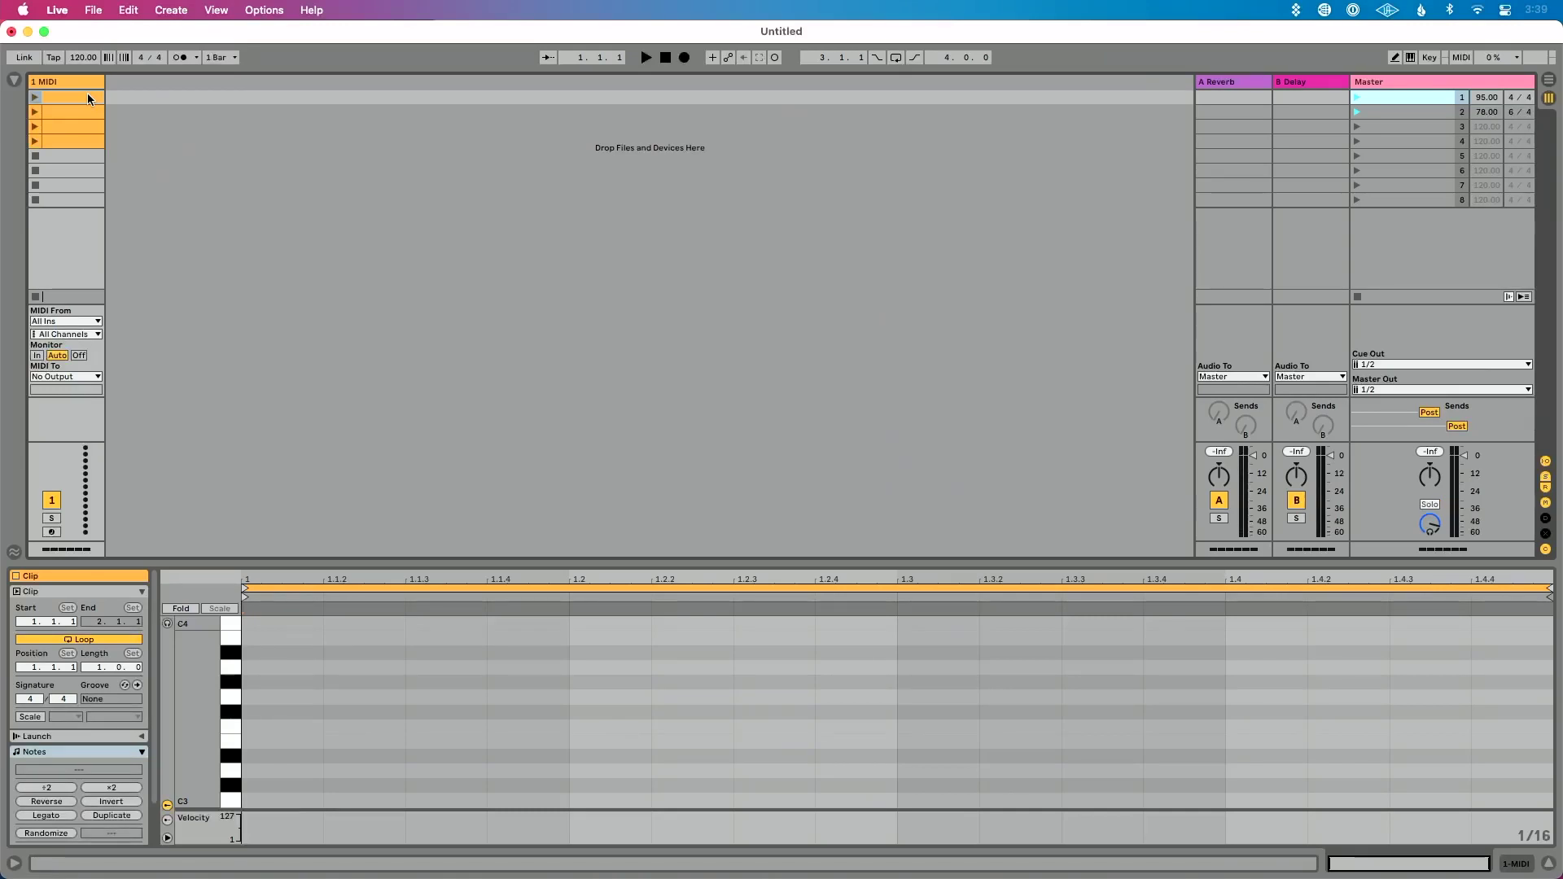
Step: In Key Map mode, assign computer keys 1, 2, 3 and 4 to scenes 1–4
click(1429, 58)
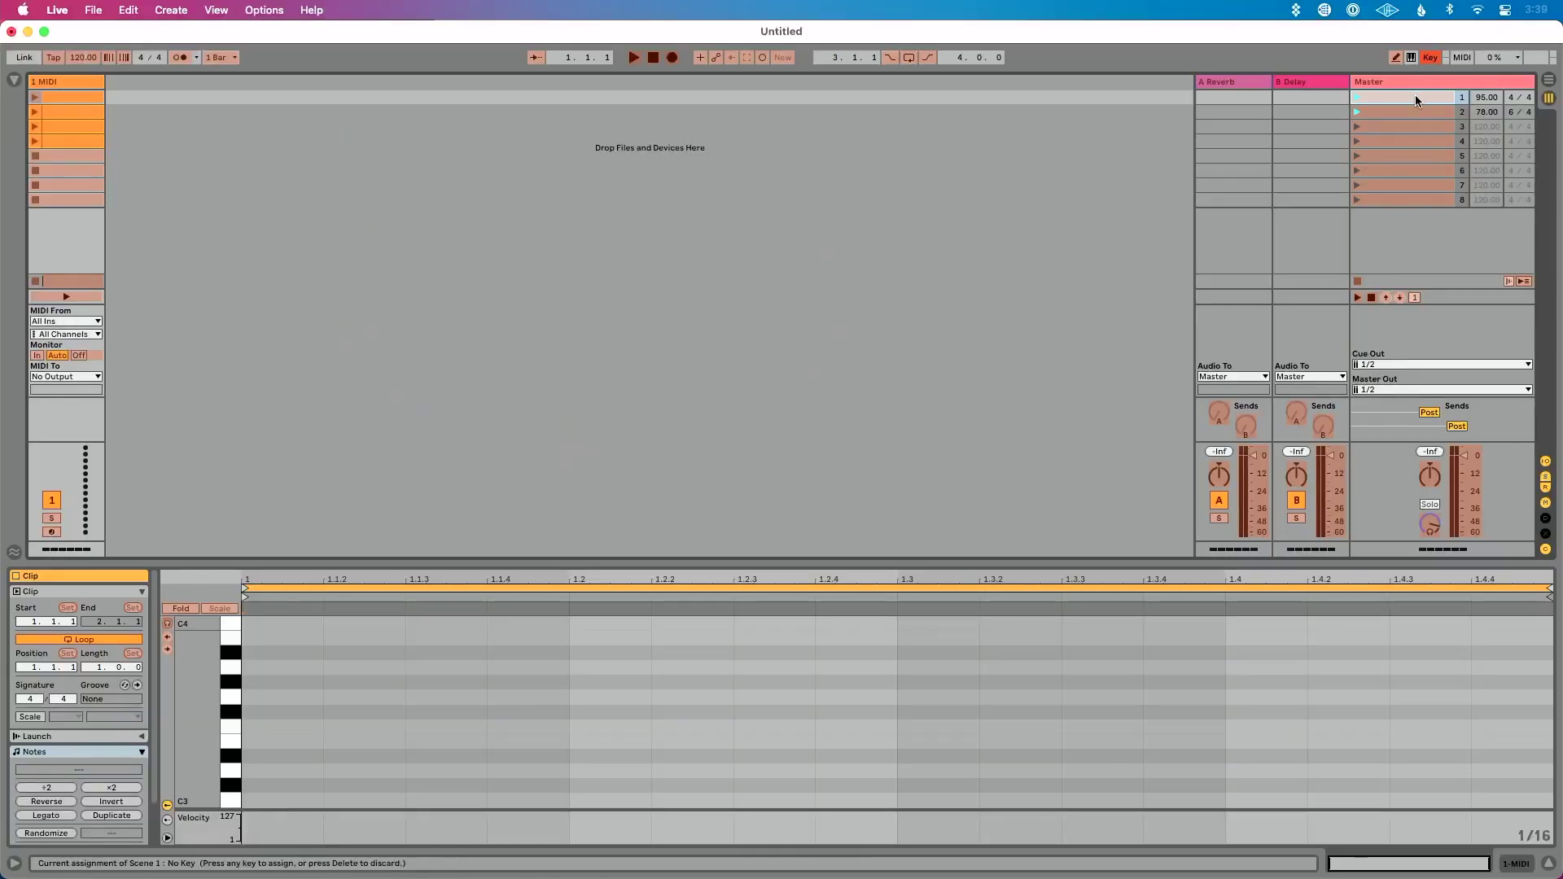
key(1)
click(1417, 111)
key(2)
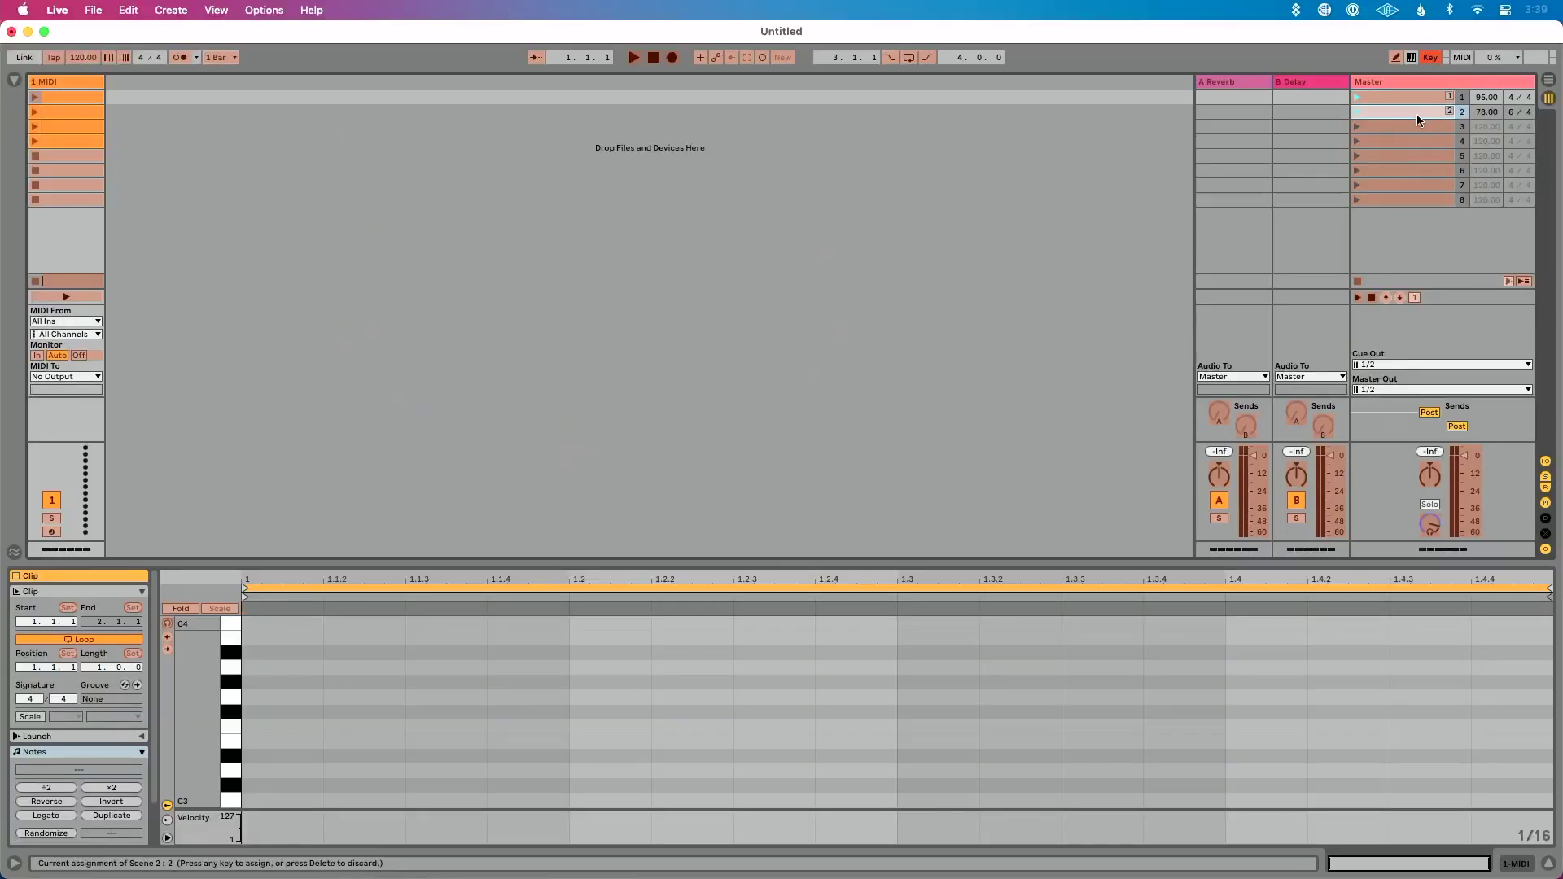
click(1419, 126)
key(3)
click(1419, 140)
key(4)
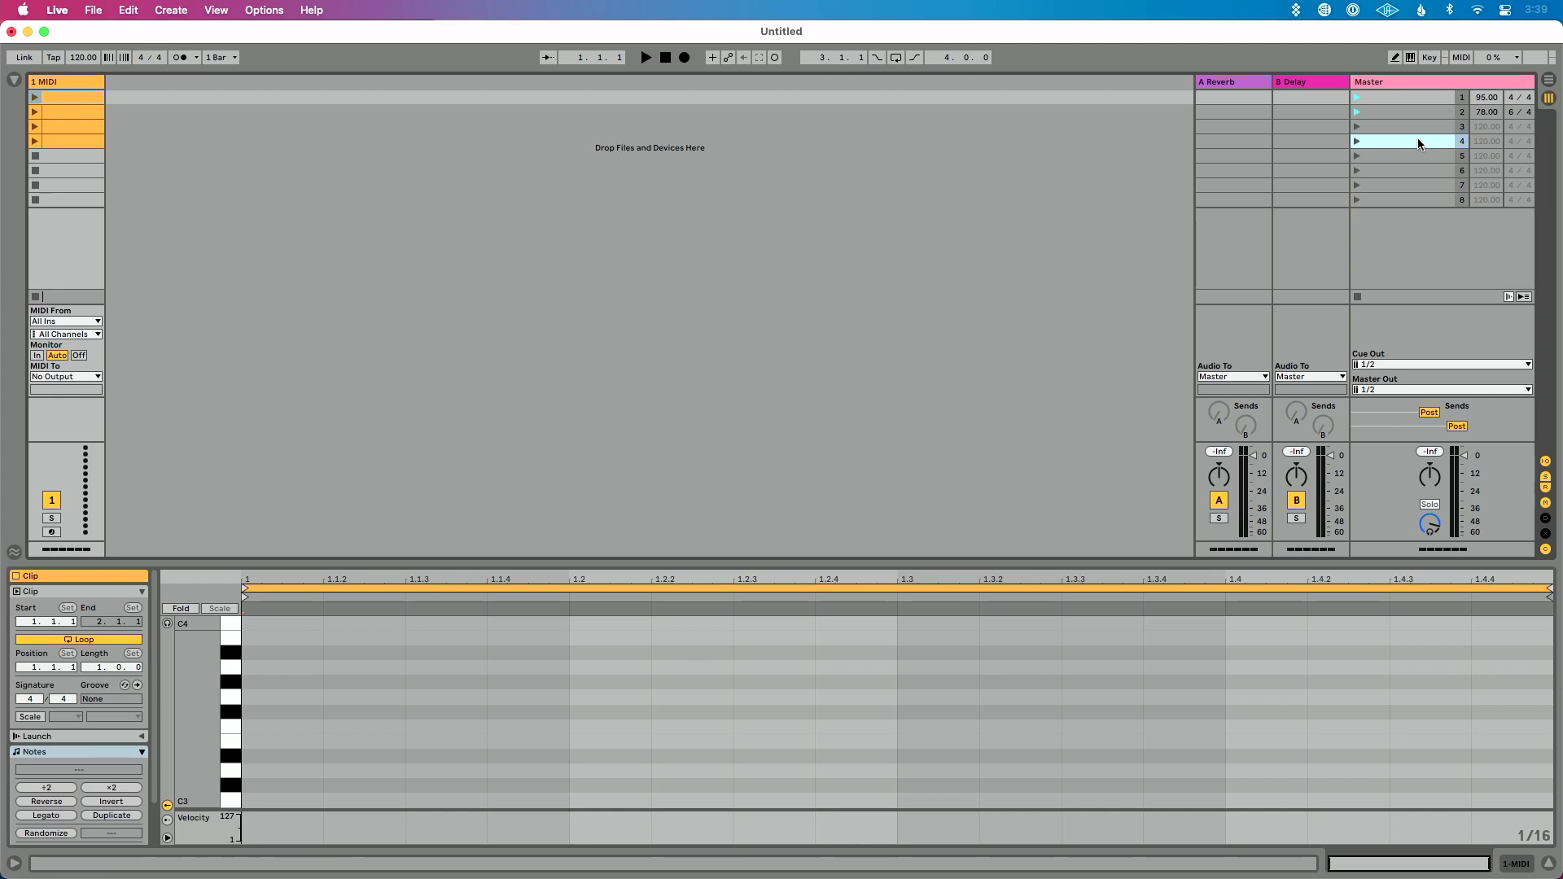
Step: Switch the metronome on and set its count-in to None
click(90, 112)
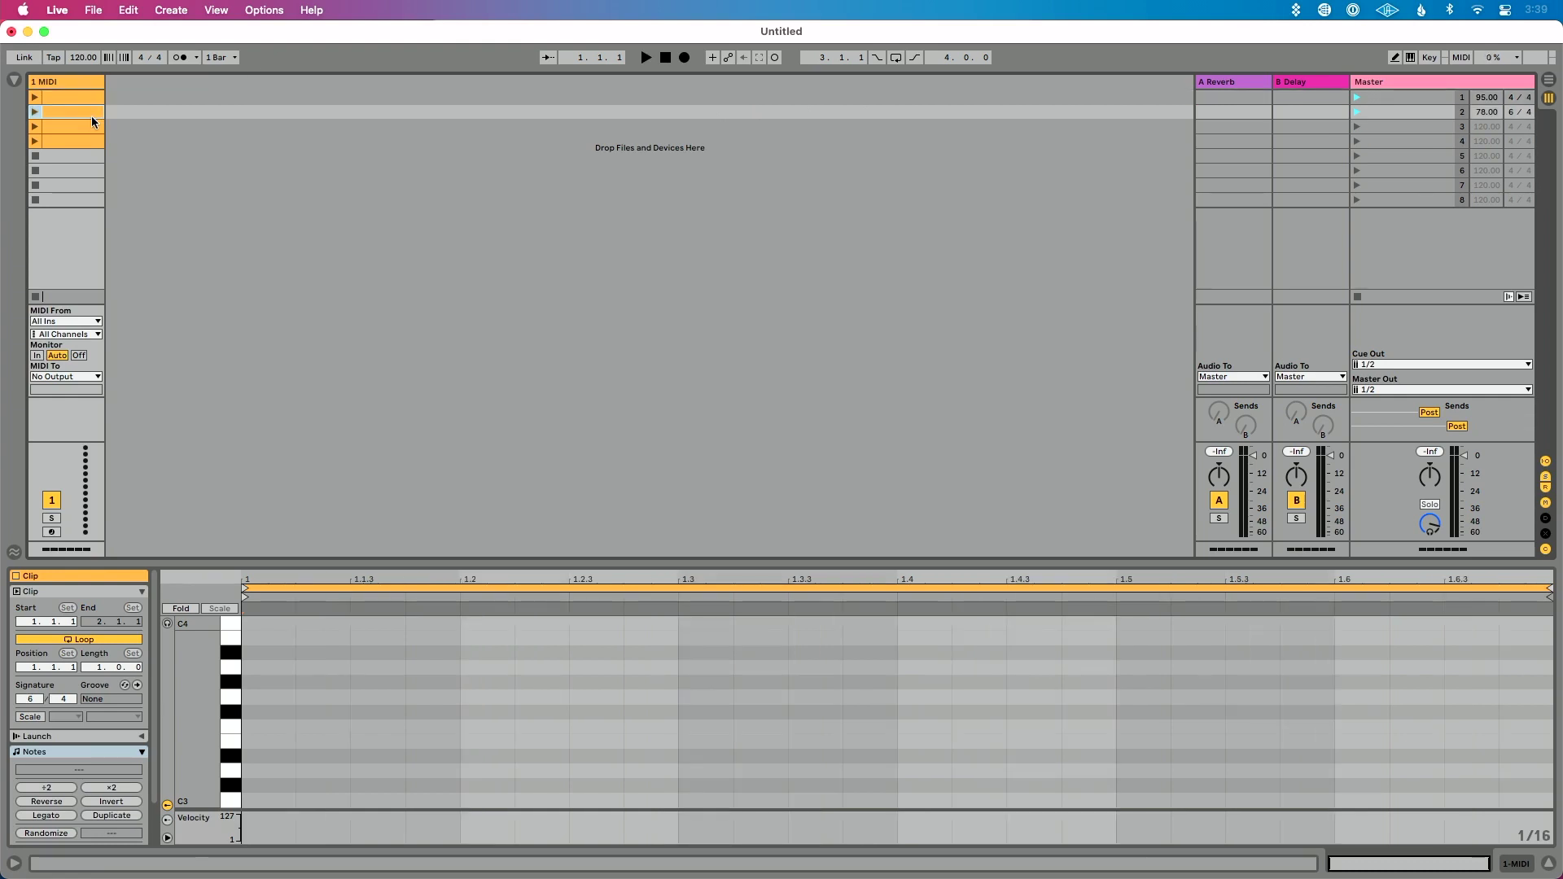
click(178, 58)
click(198, 59)
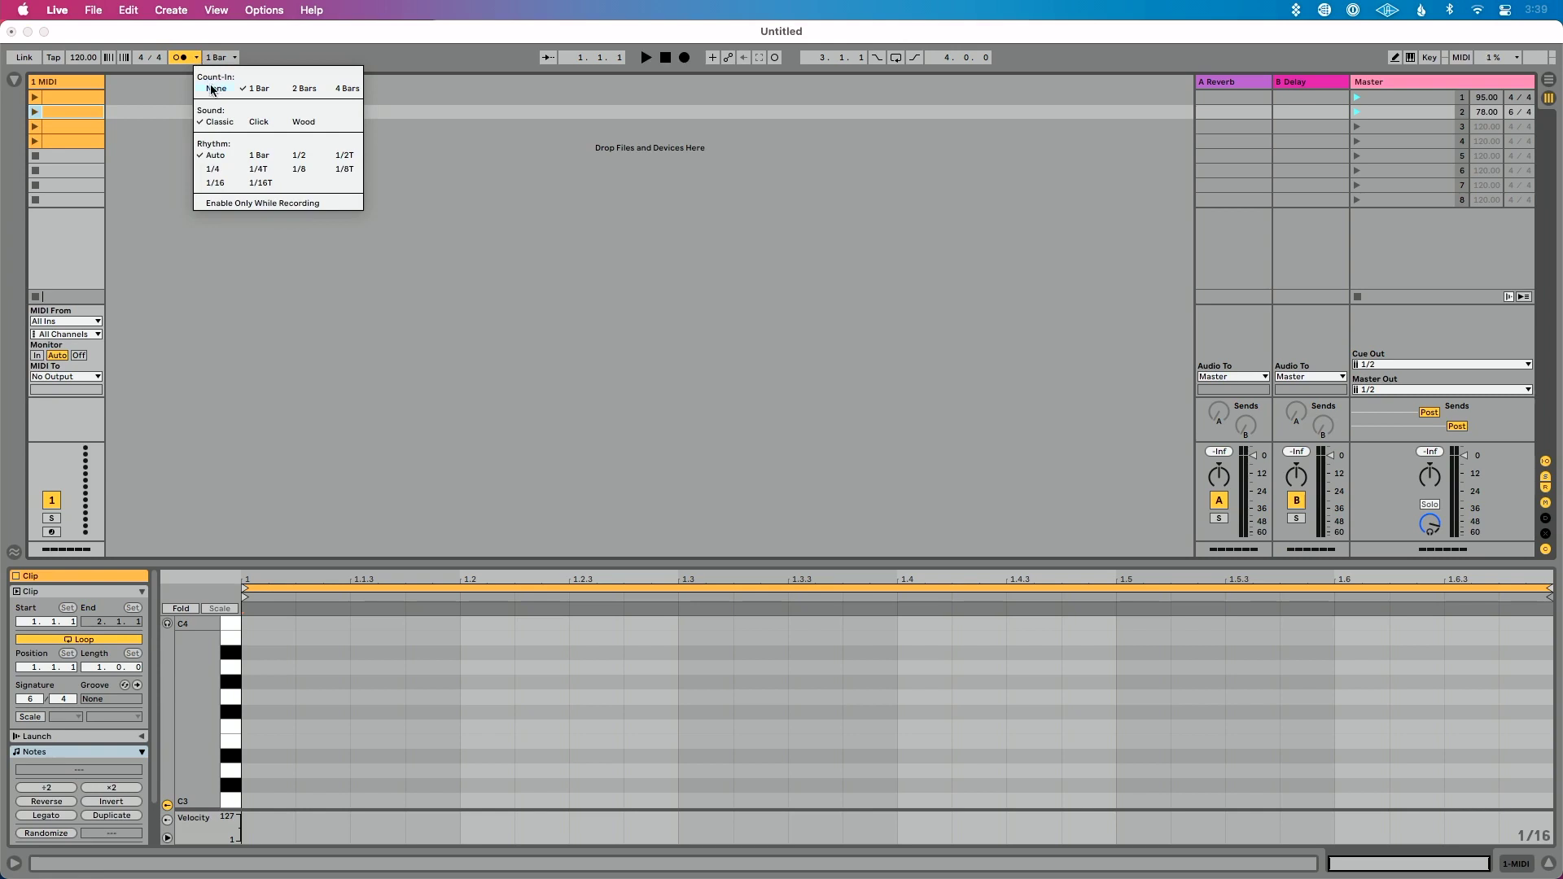
click(212, 88)
click(198, 59)
Step: Lower the Master preview volume to -26 dB, leaving Cue Out routed to 1/2
click(441, 200)
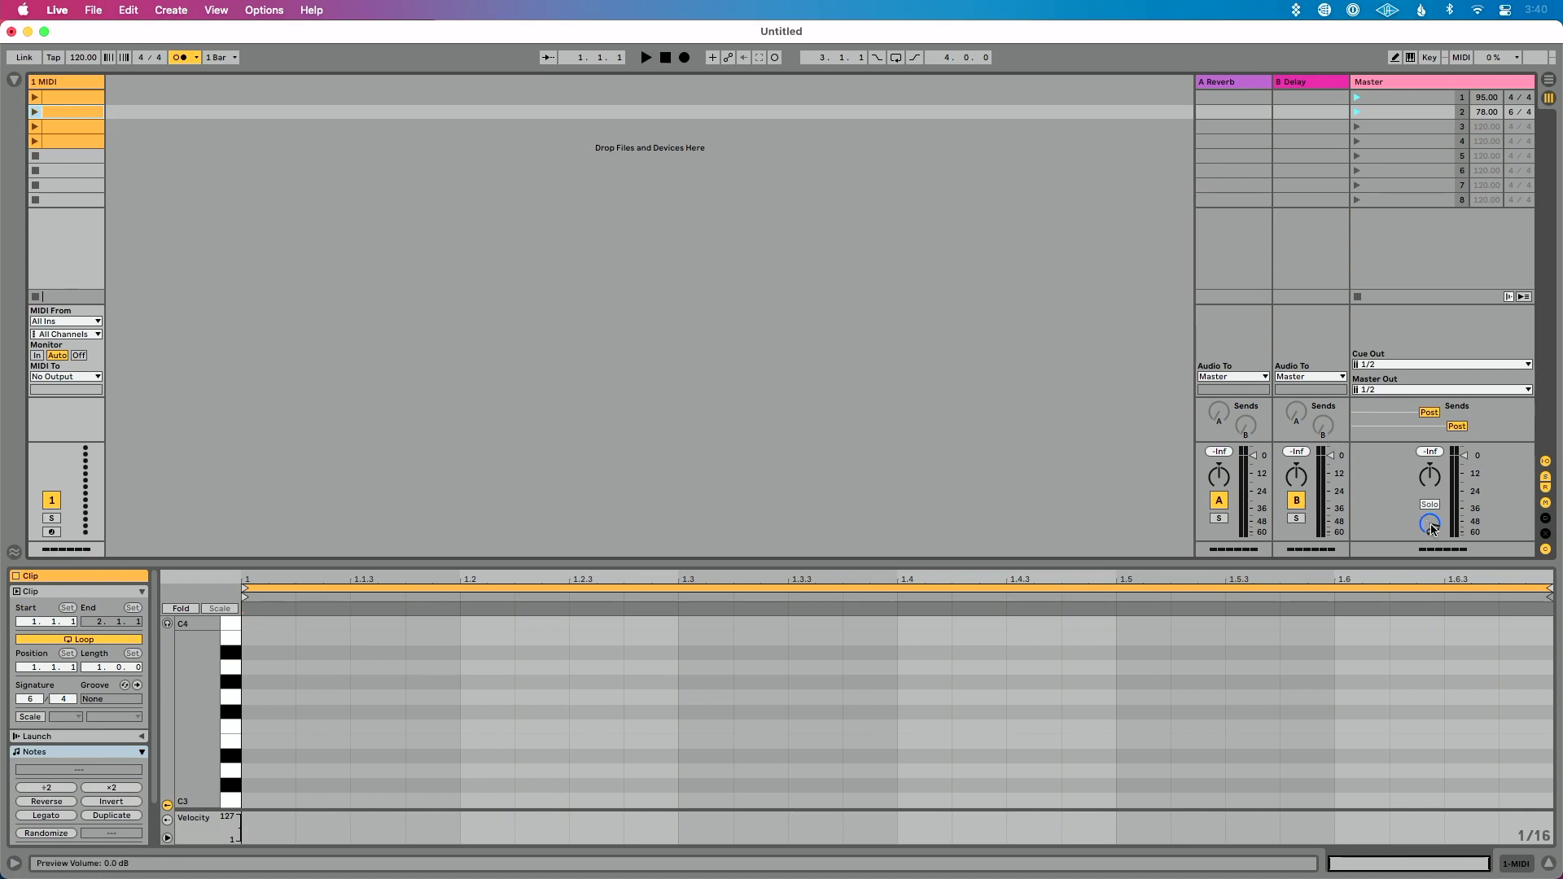
mouse_move(1434, 529)
mouse_down()
mouse_move(1434, 578)
mouse_move(1433, 540)
mouse_up()
click(1391, 365)
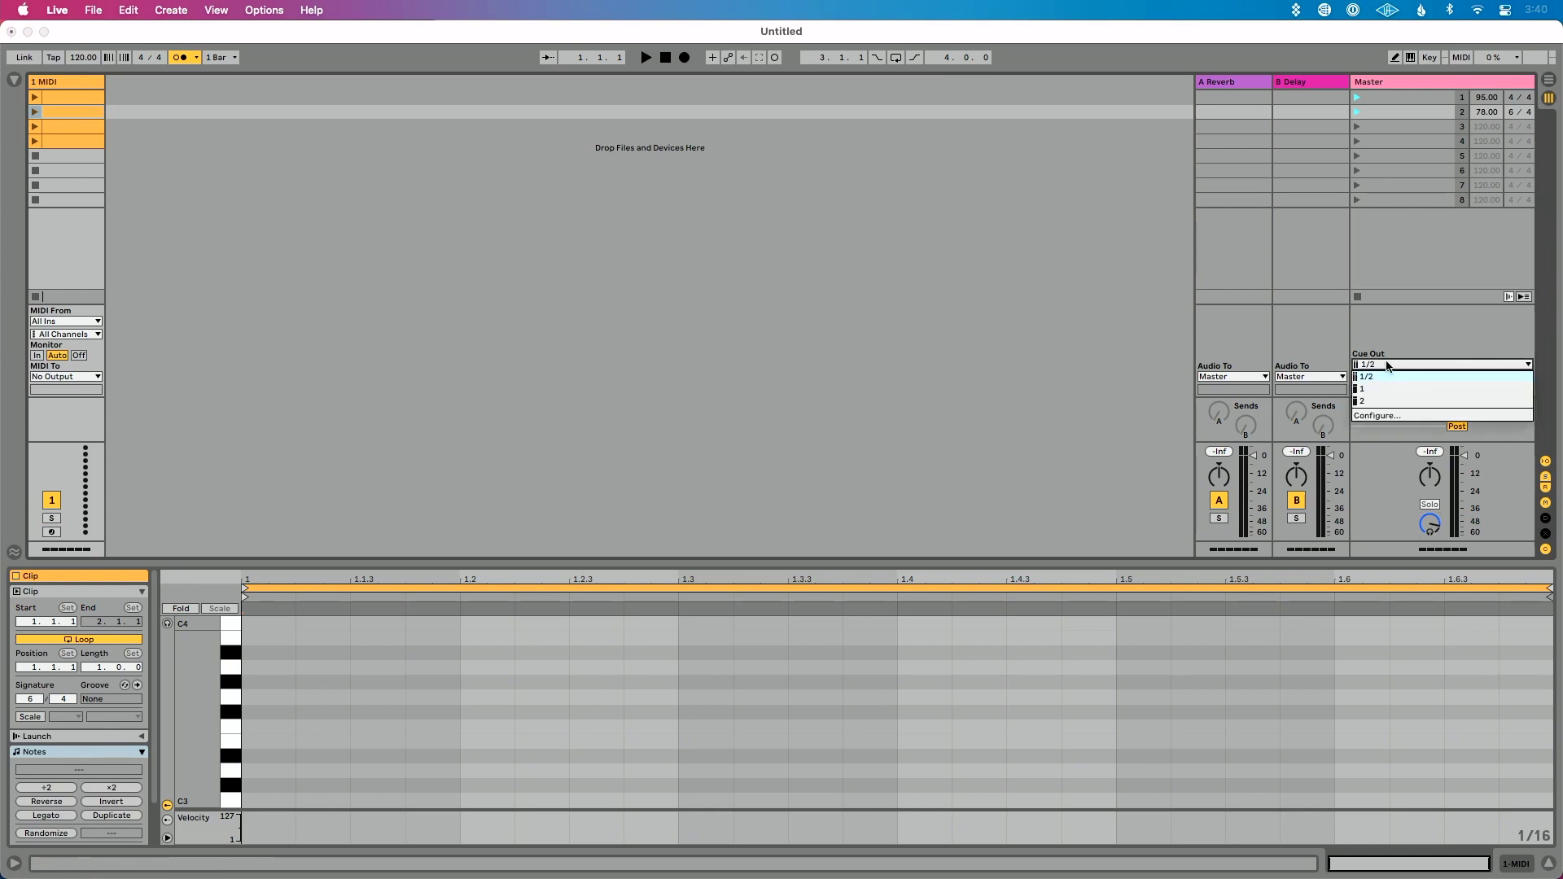
click(1386, 367)
click(1387, 367)
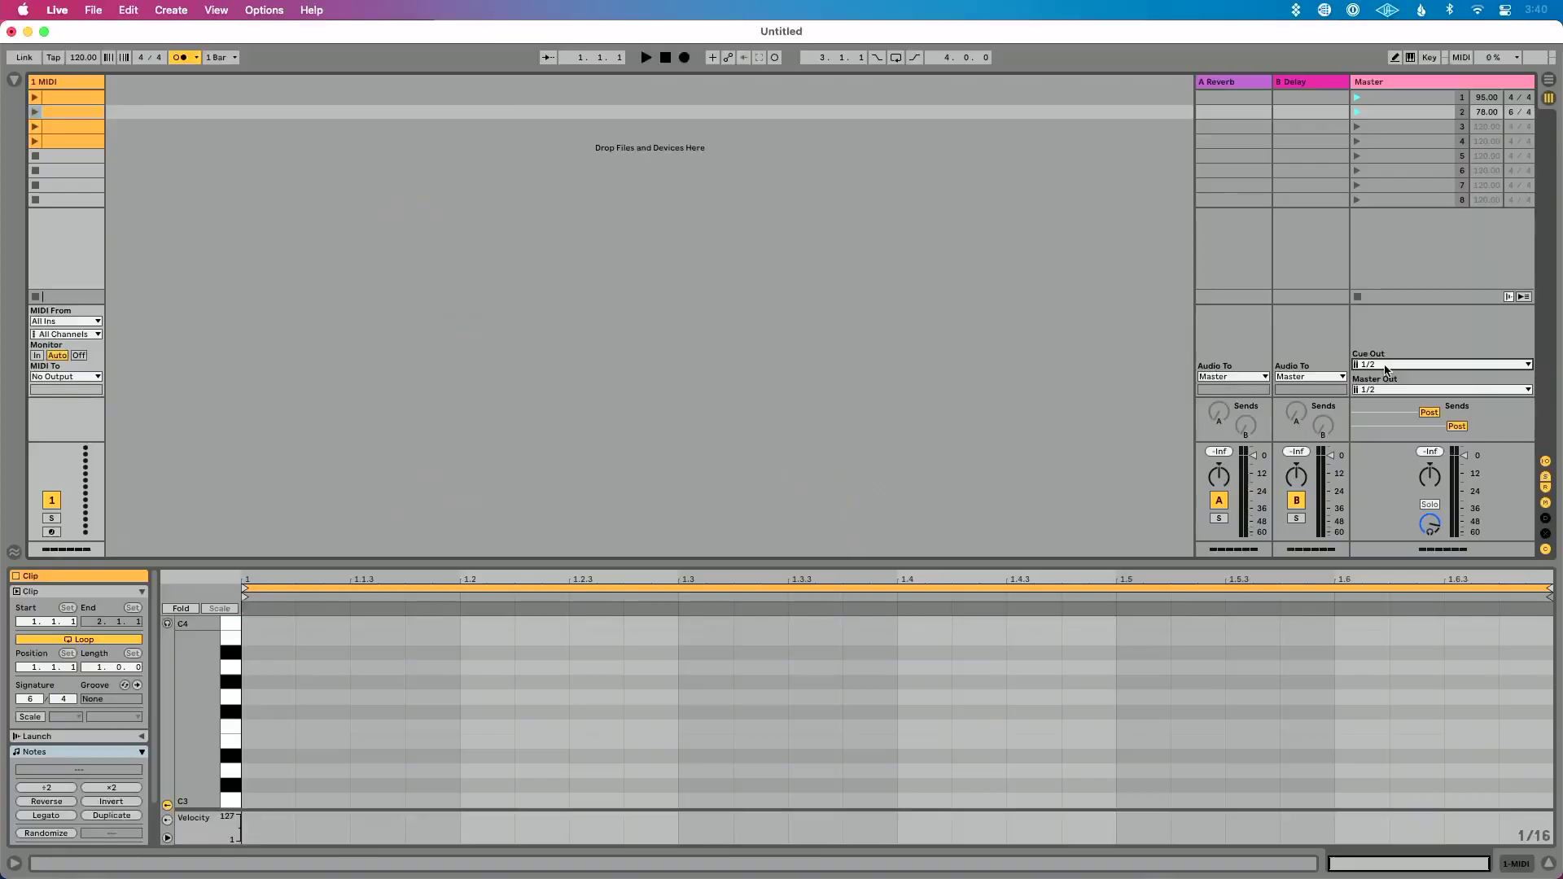
click(1395, 98)
click(1395, 114)
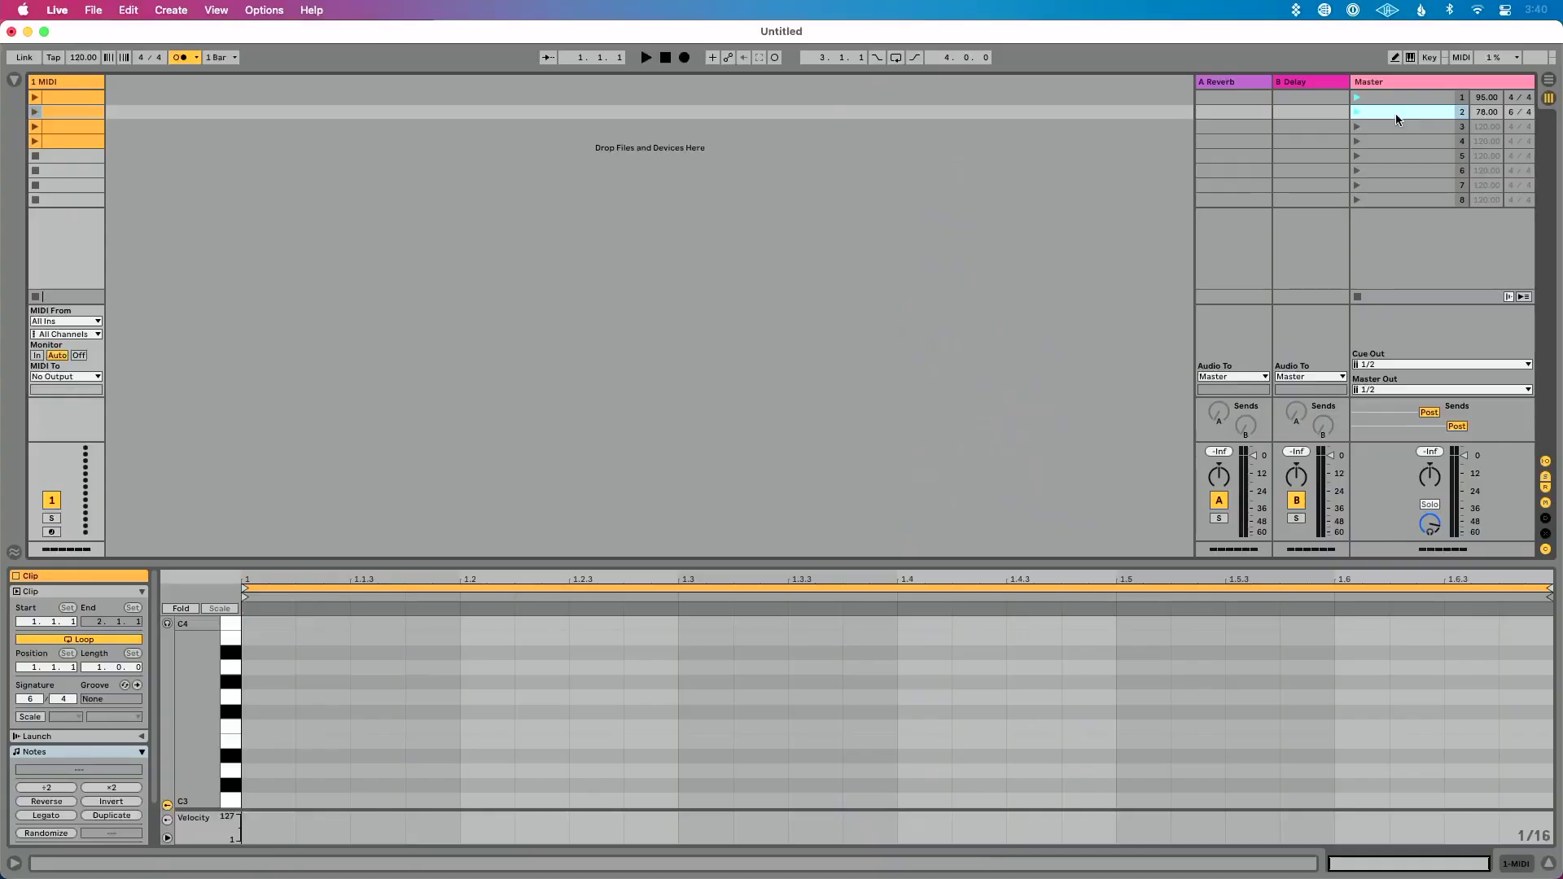
Step: Launch scene 1 so playback runs at 95 BPM in 4/4
key(Up)
key(Return)
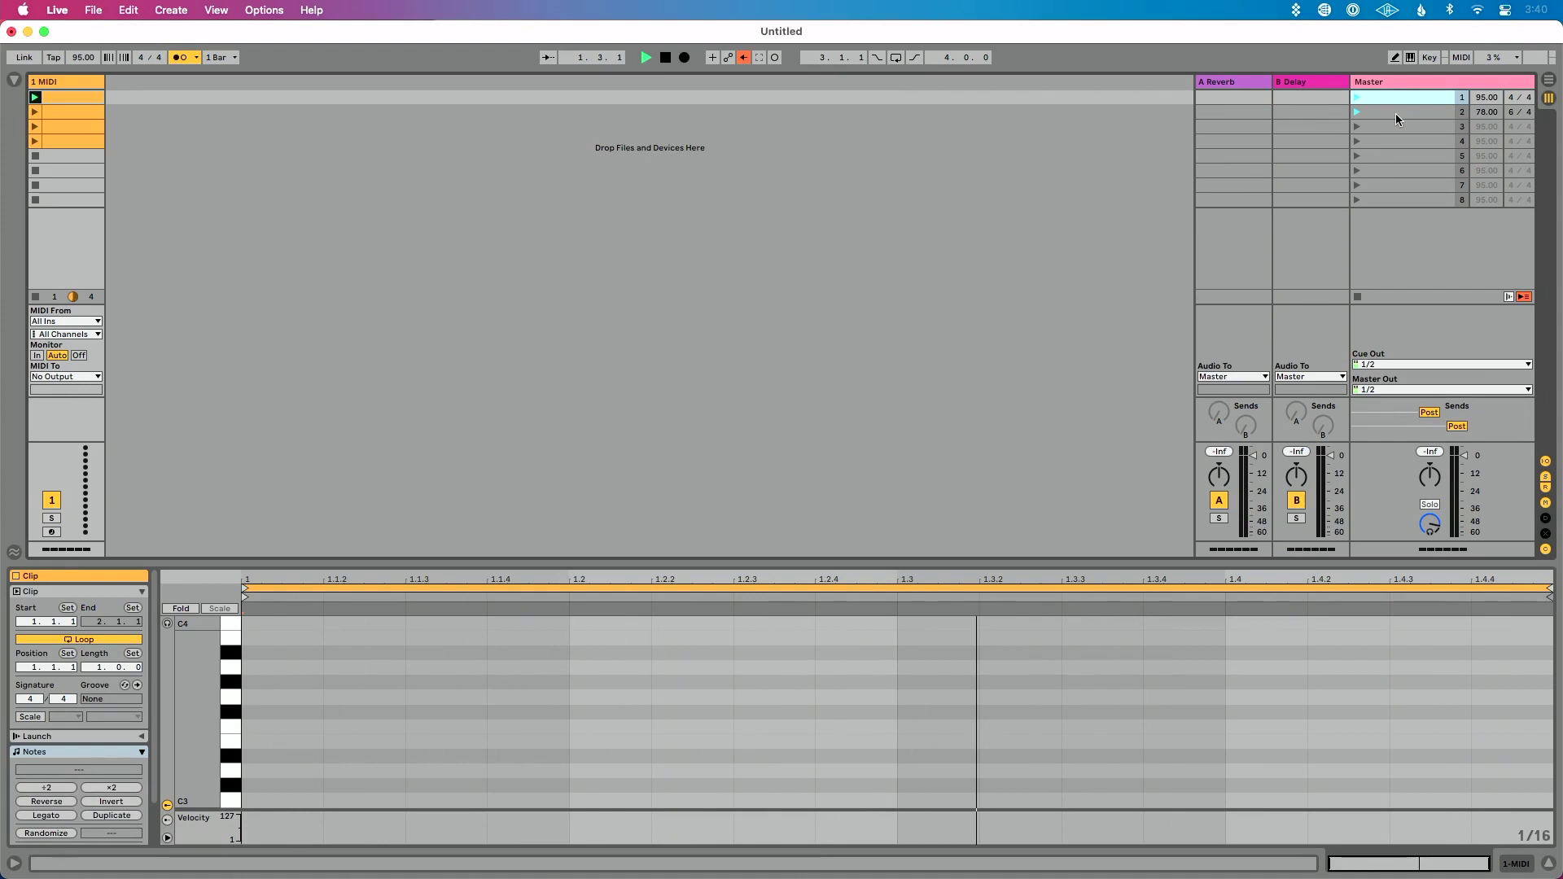